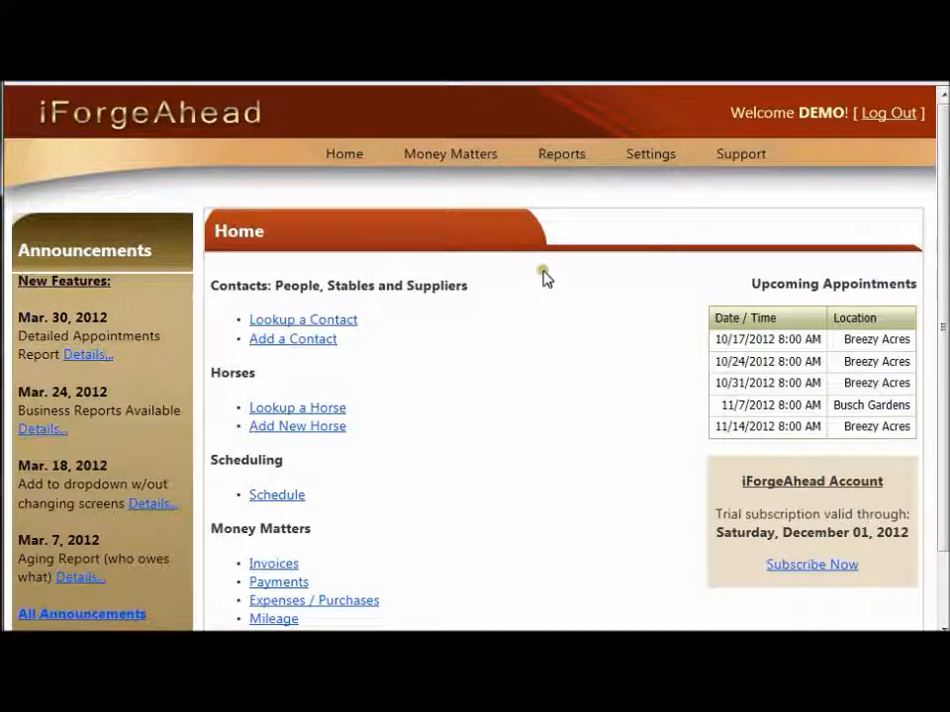
Open the invoices lookup list
{"action": "mouse_move", "coordinate": [505, 154]}
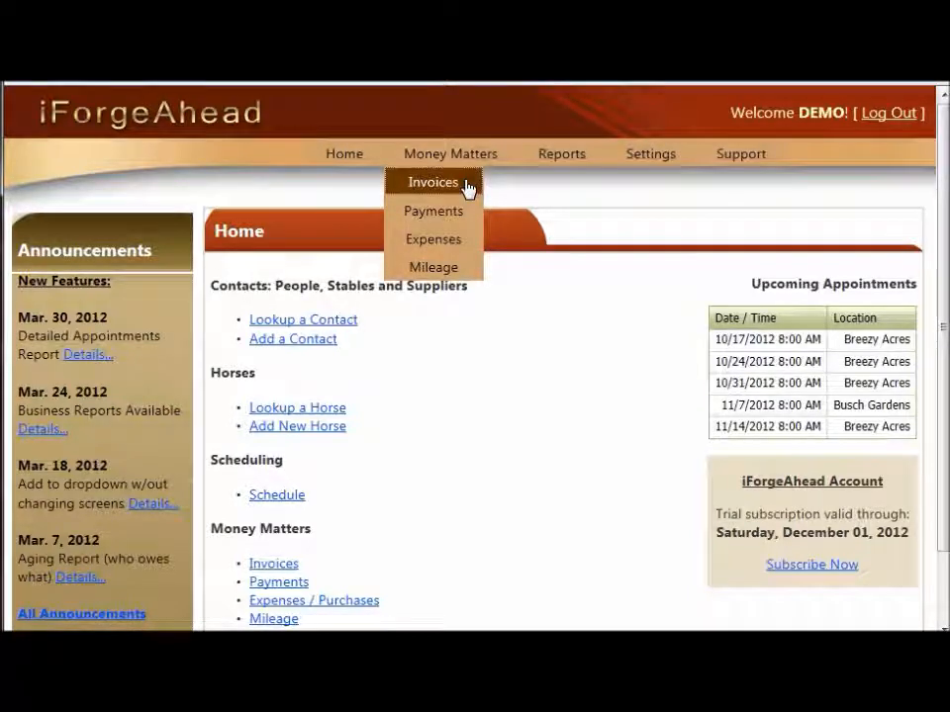
{"action": "left_click", "coordinate": [467, 186]}
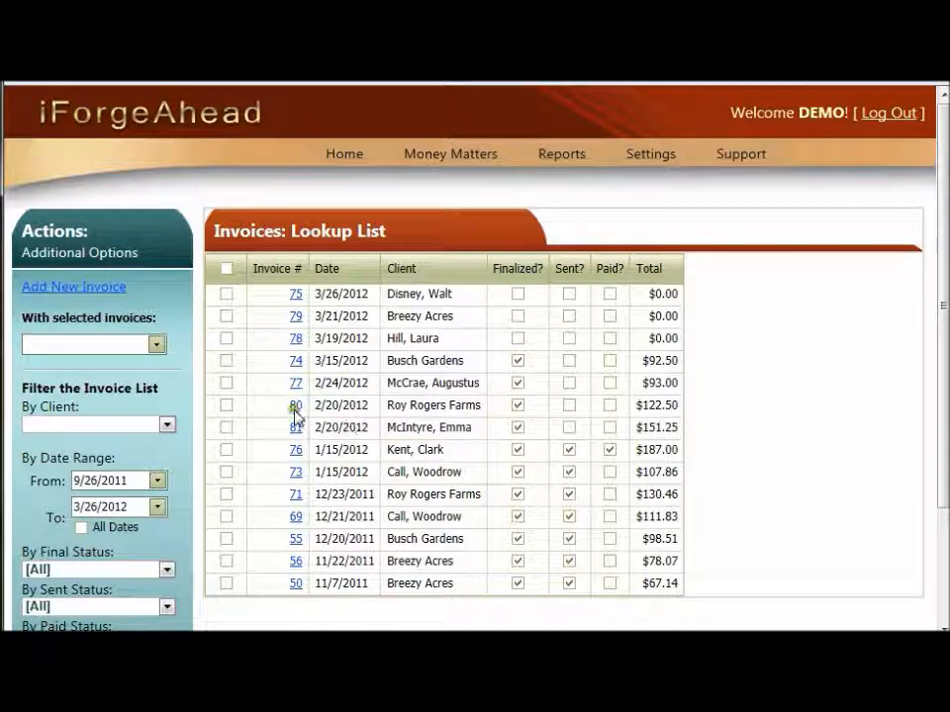
{"action": "left_click", "coordinate": [224, 385]}
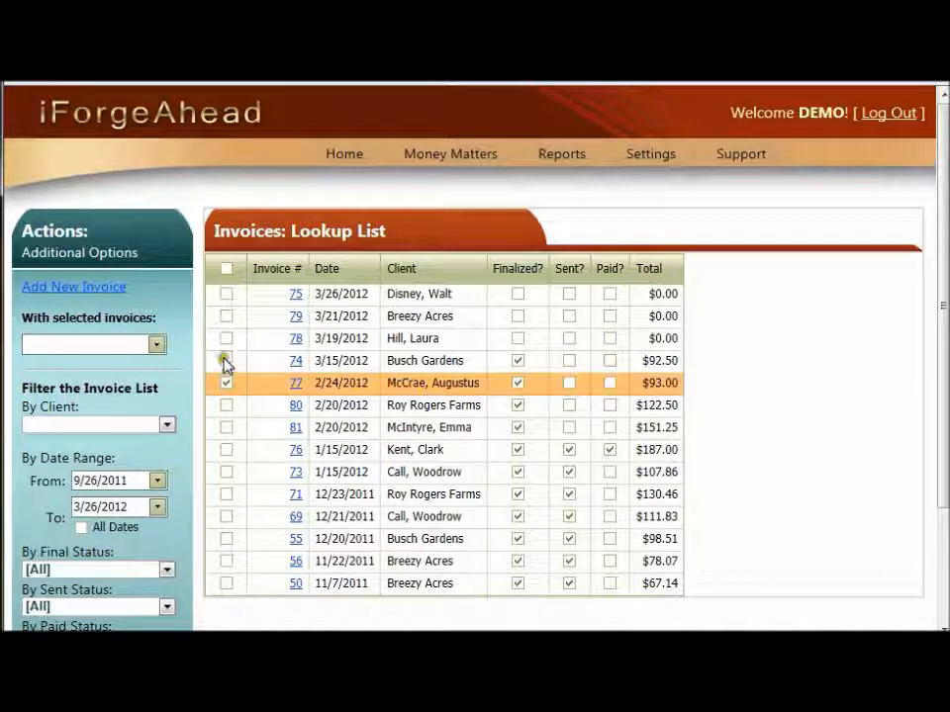
{"action": "left_click", "coordinate": [224, 360]}
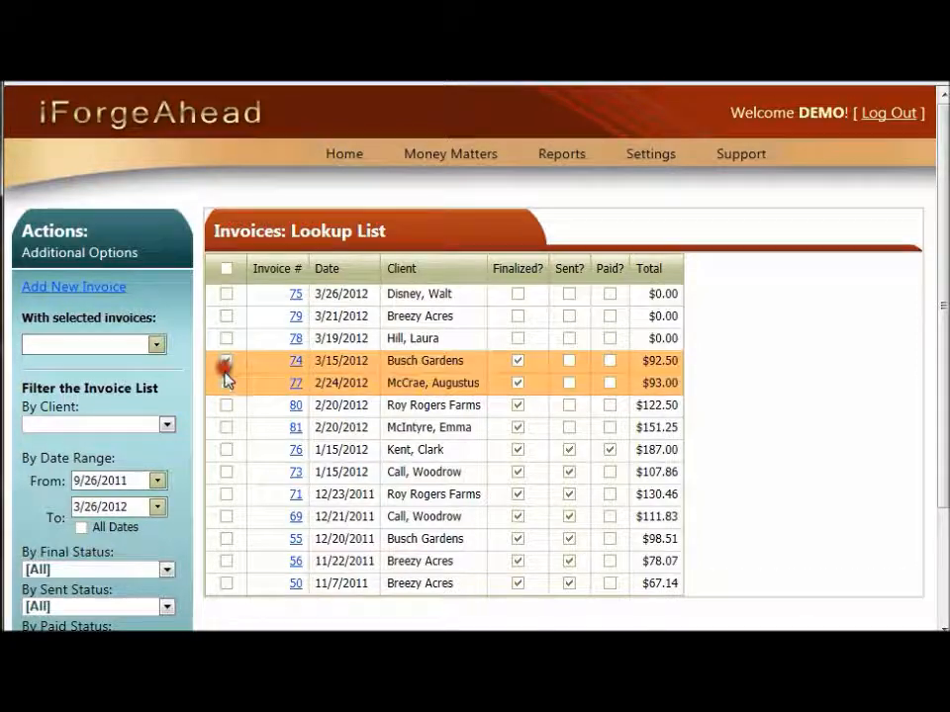
{"action": "left_click", "coordinate": [225, 428]}
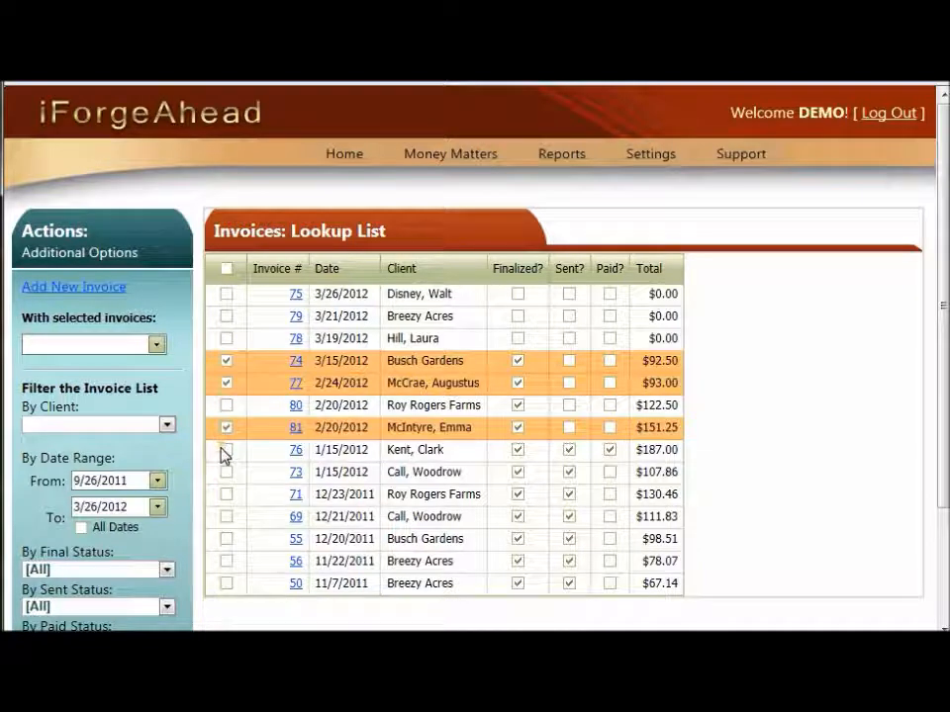
{"action": "left_click", "coordinate": [226, 450]}
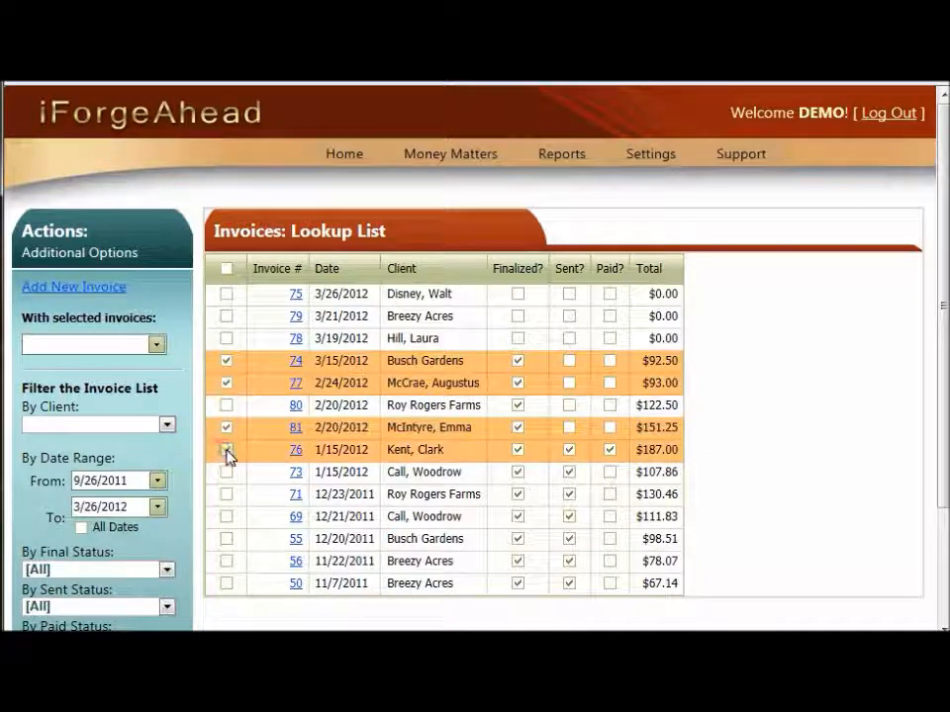
{"action": "left_click", "coordinate": [227, 382]}
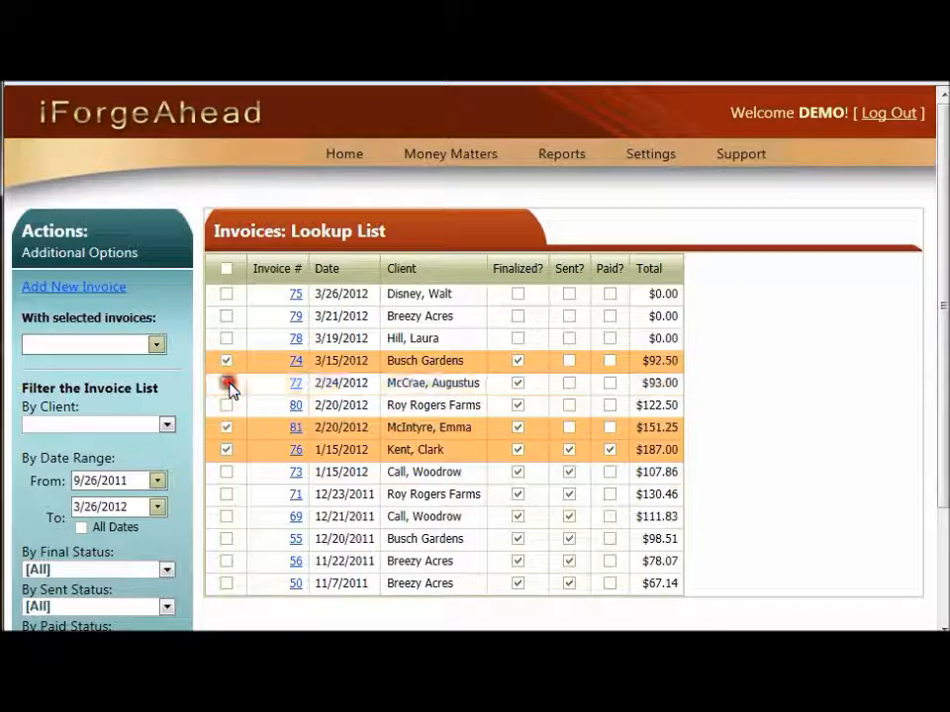
{"action": "left_click", "coordinate": [226, 428]}
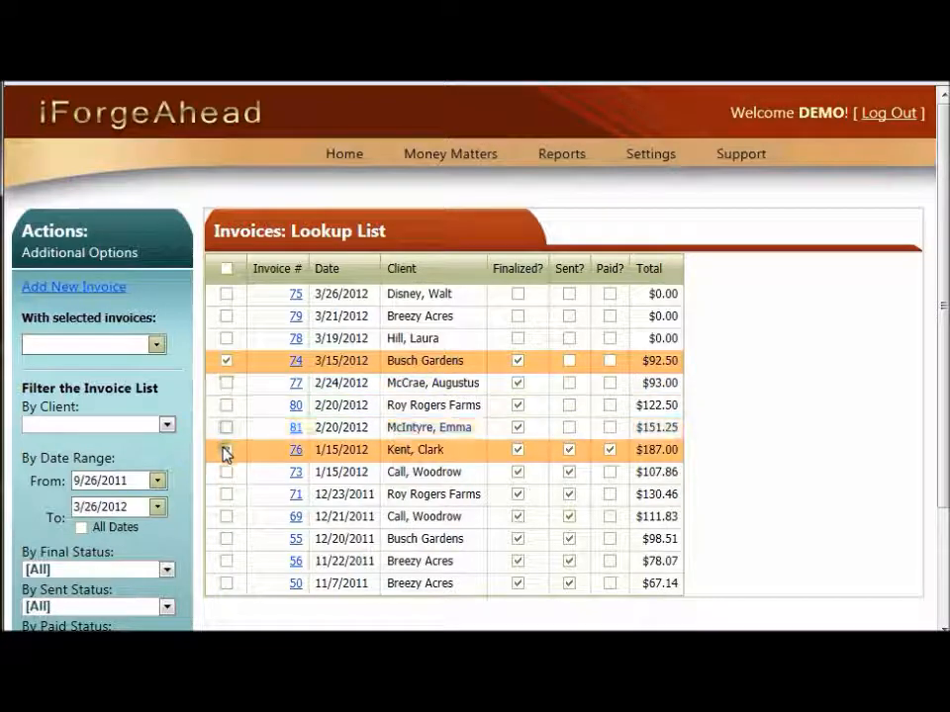
{"action": "left_click", "coordinate": [225, 450]}
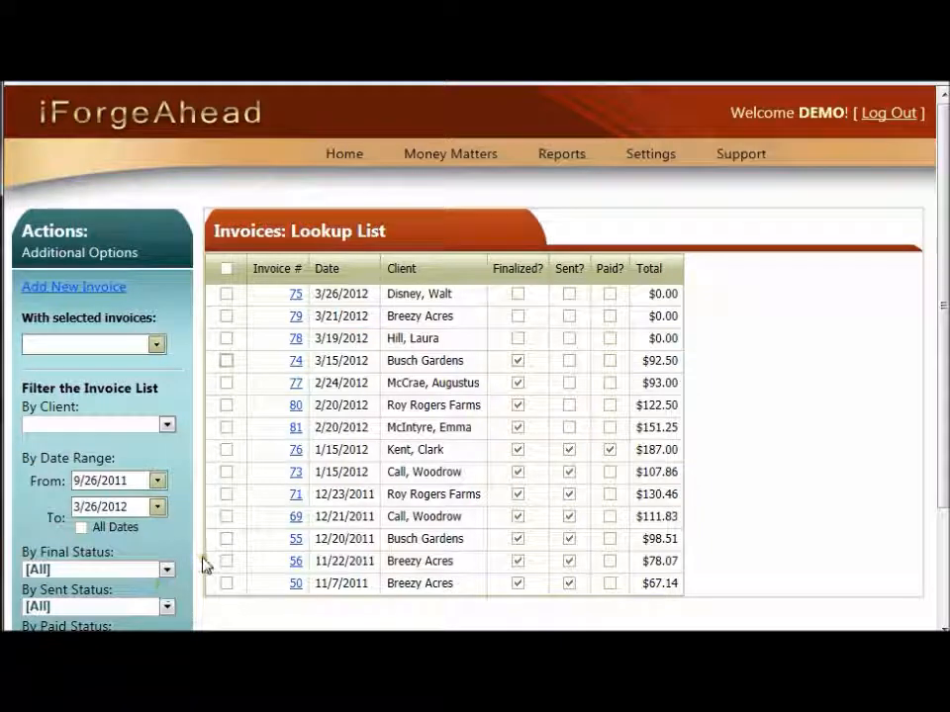
Filter the invoice list by sent status to show Un-sent Only
{"action": "left_click_drag", "start_coordinate": [942, 360], "coordinate": [942, 453]}
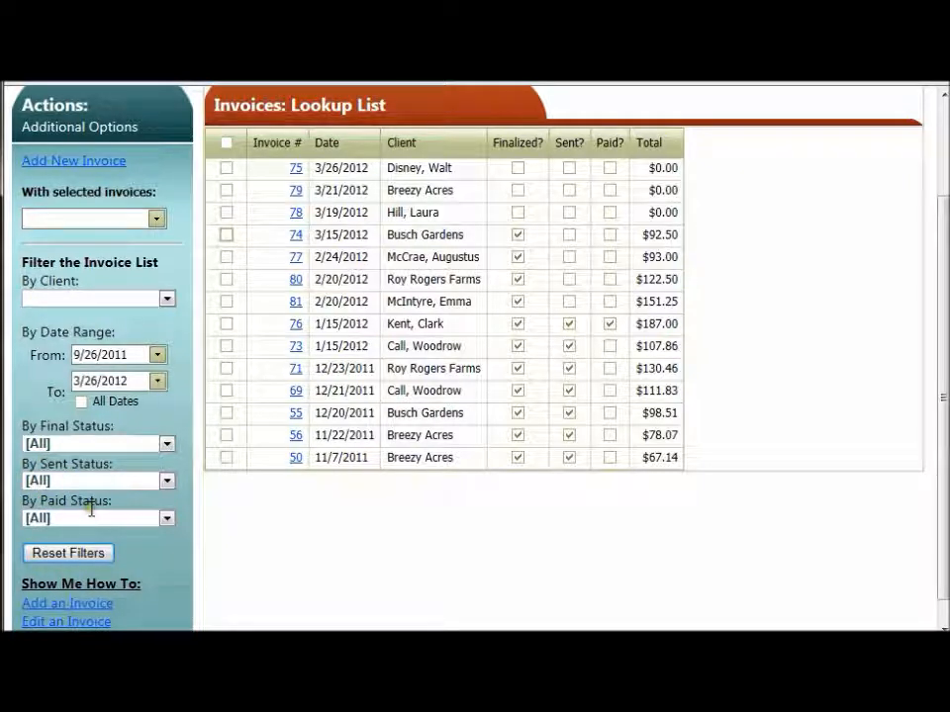
{"action": "left_click", "coordinate": [166, 482]}
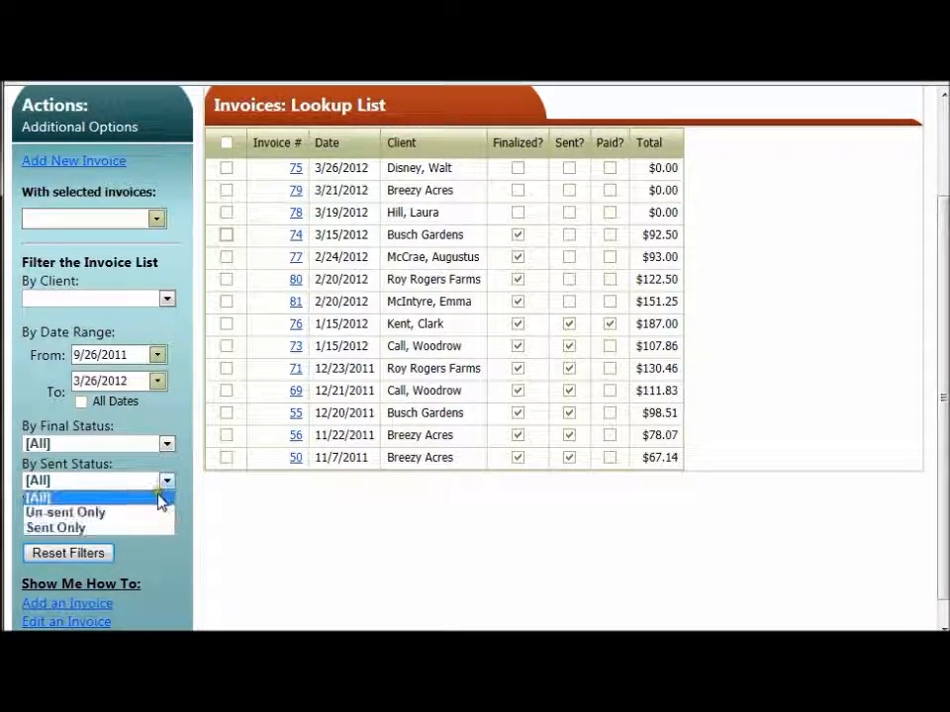
{"action": "left_click", "coordinate": [142, 516]}
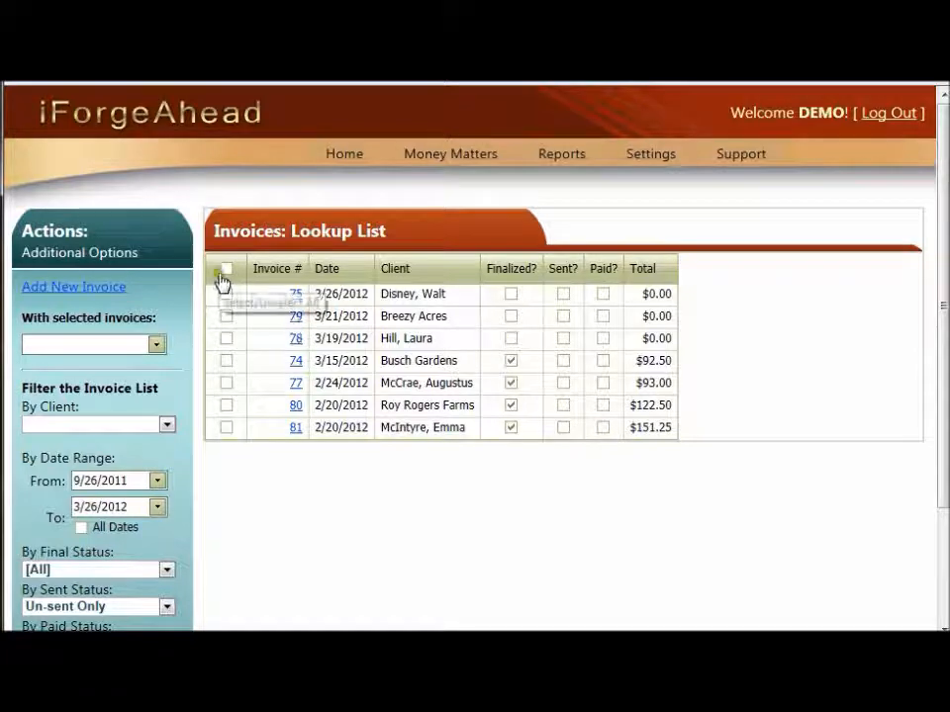
Select all invoices in the filtered list
{"action": "left_click", "coordinate": [224, 317]}
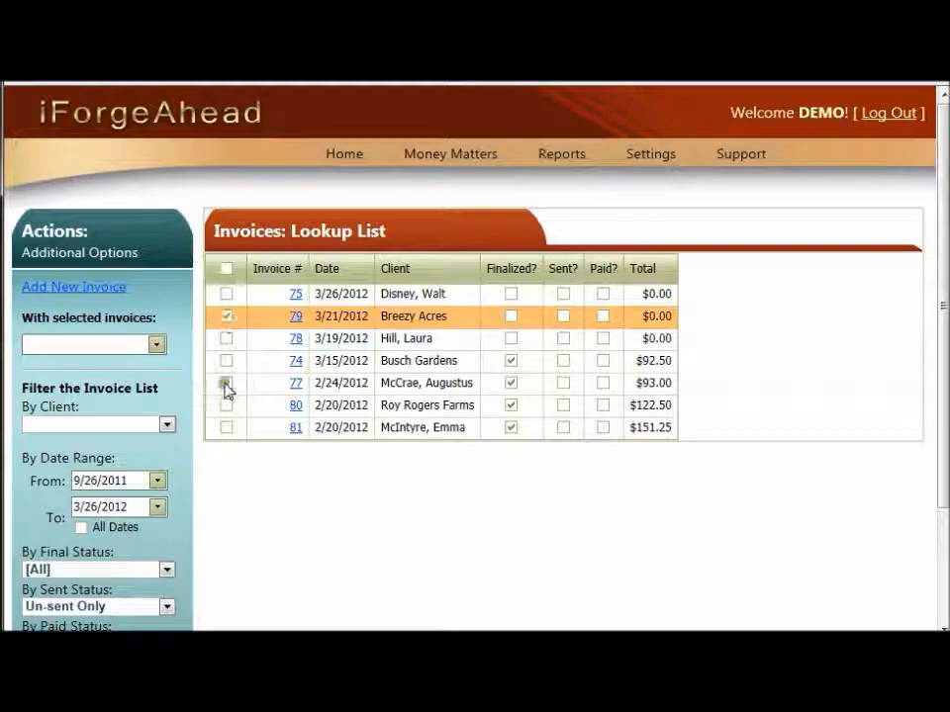
{"action": "left_click", "coordinate": [225, 385]}
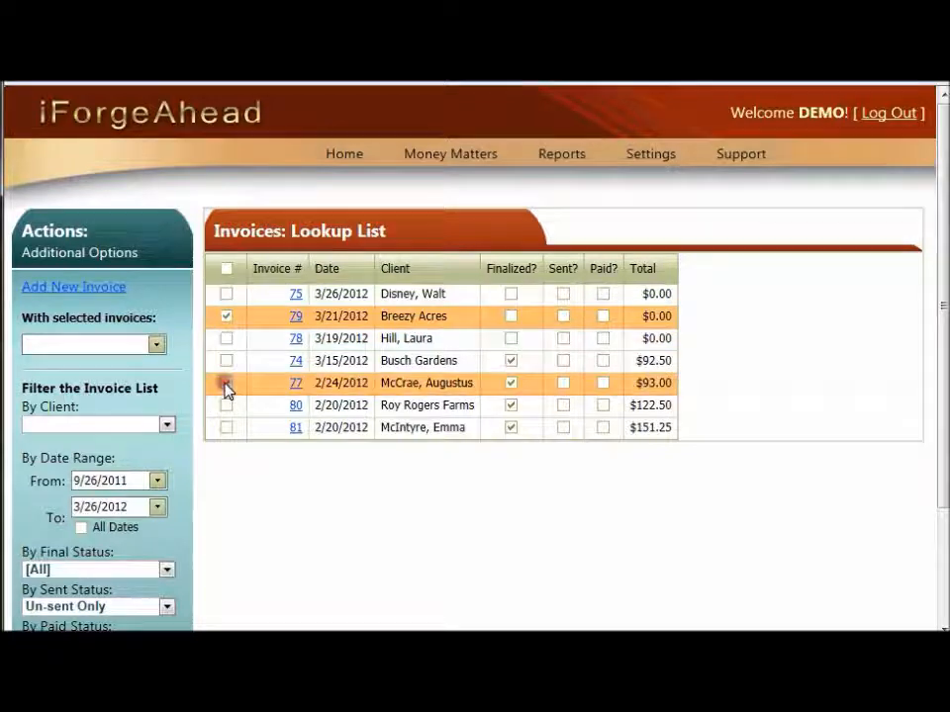
{"action": "left_click", "coordinate": [225, 276]}
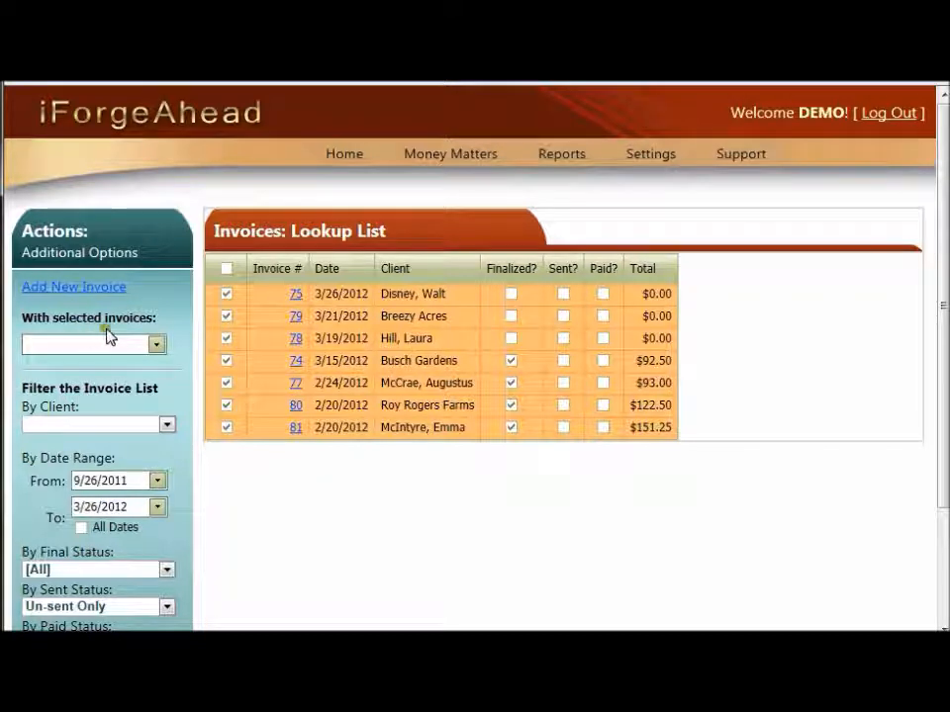
Generate the print preview for the finalized ones among the selected invoices, go to its second page and print the invoices
{"action": "left_click", "coordinate": [155, 349]}
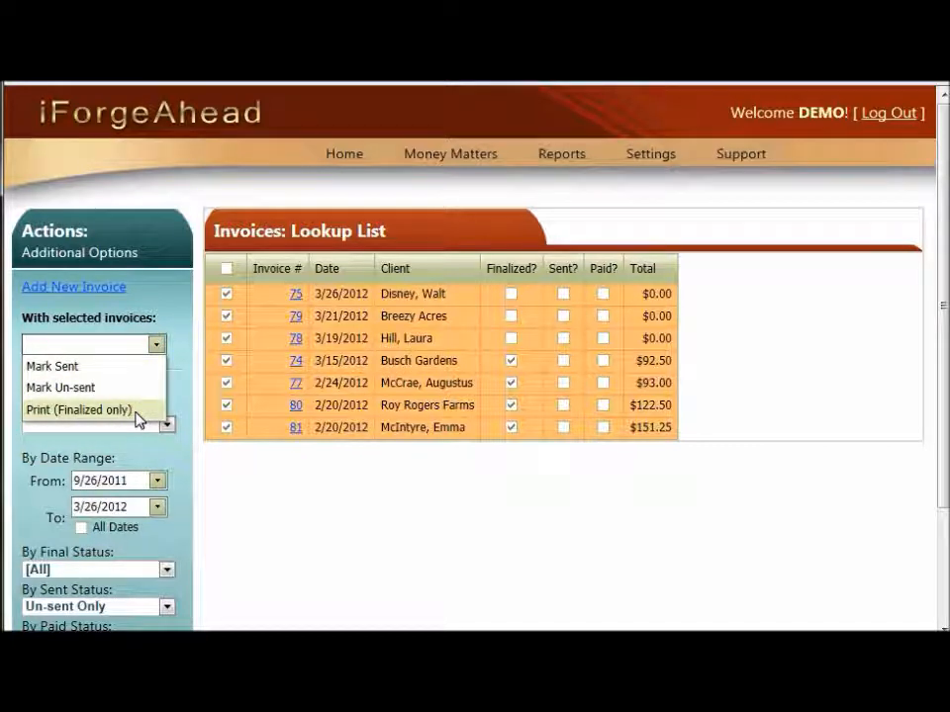
{"action": "left_click", "coordinate": [144, 411]}
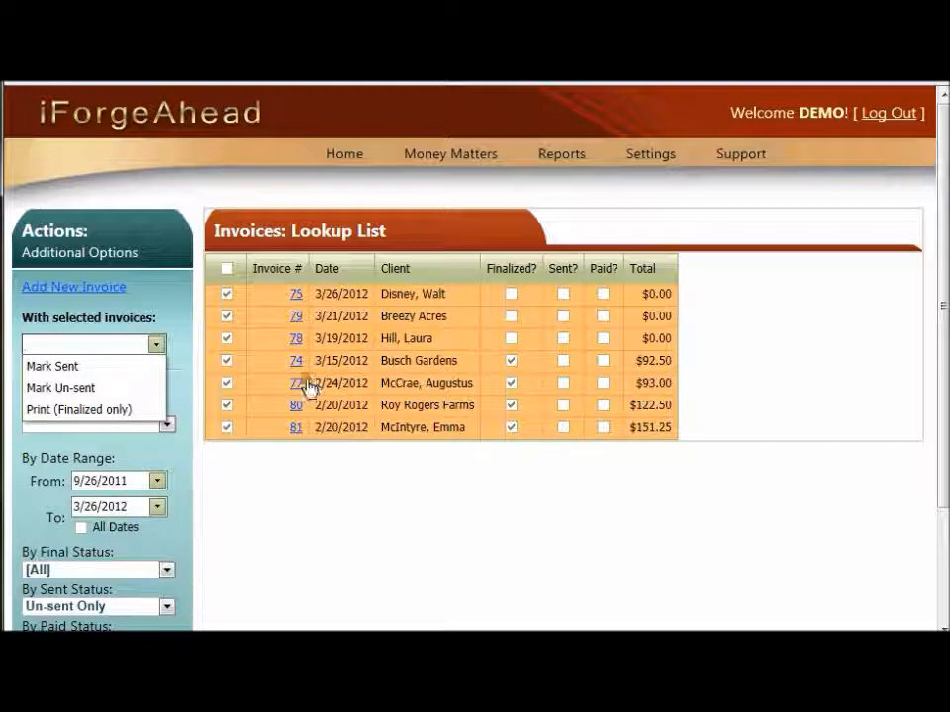
{"action": "left_click", "coordinate": [94, 417]}
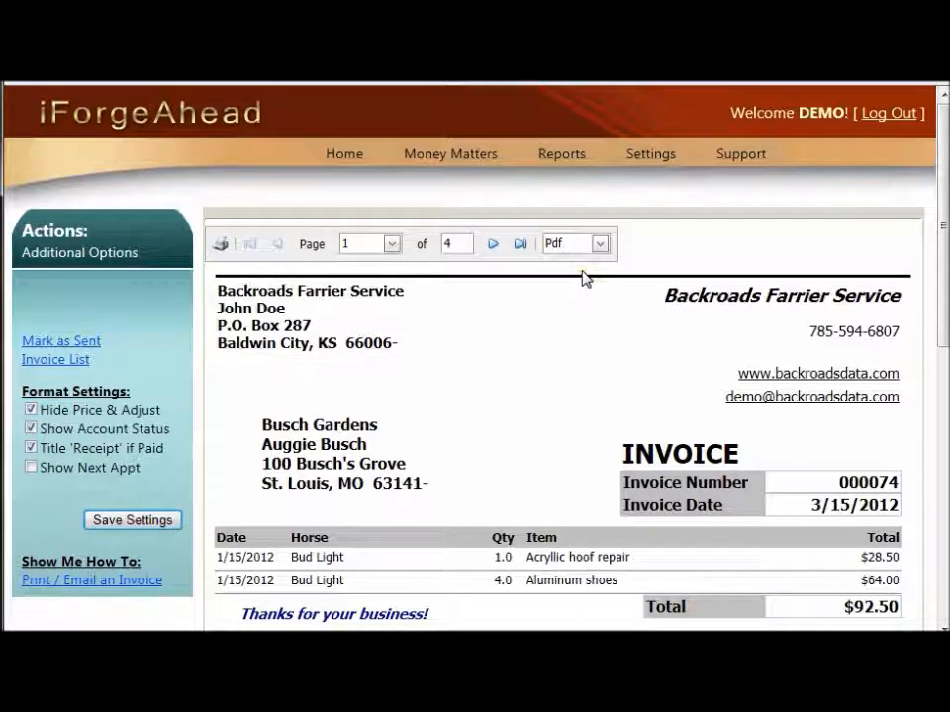
{"action": "left_click", "coordinate": [493, 246]}
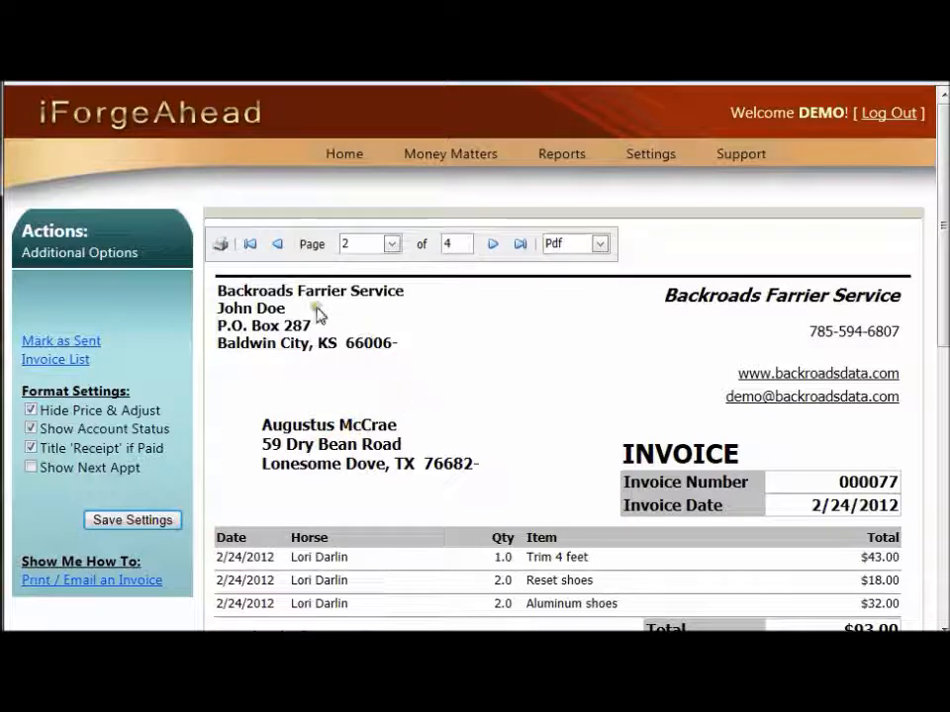
{"action": "left_click", "coordinate": [219, 244]}
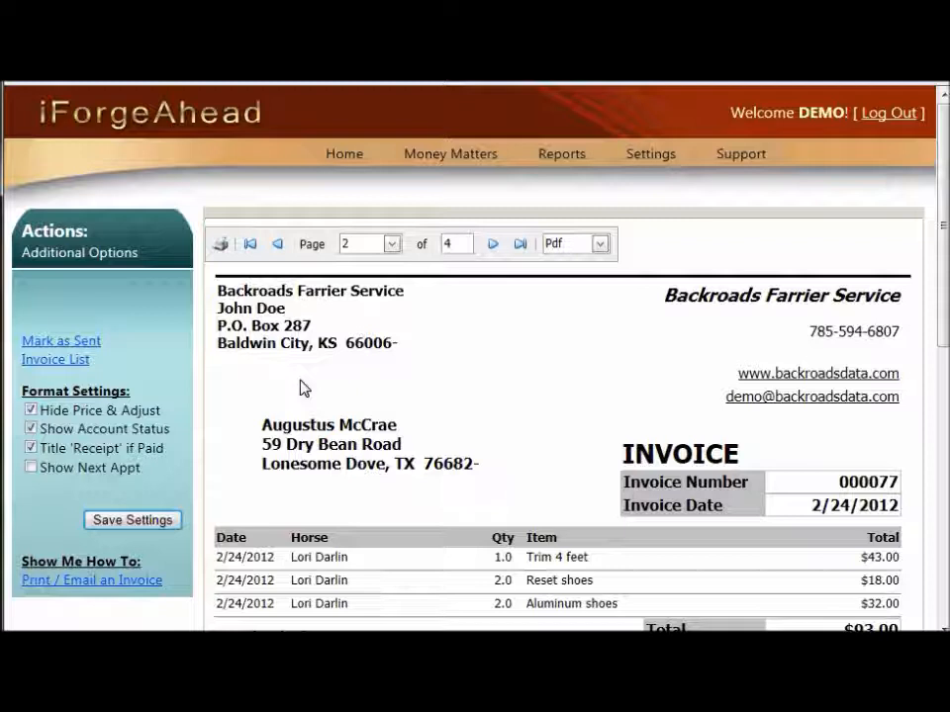
Mark the previewed invoices as sent, acknowledge the message, and return to the invoice list to check the Sent column
{"action": "left_click", "coordinate": [73, 343]}
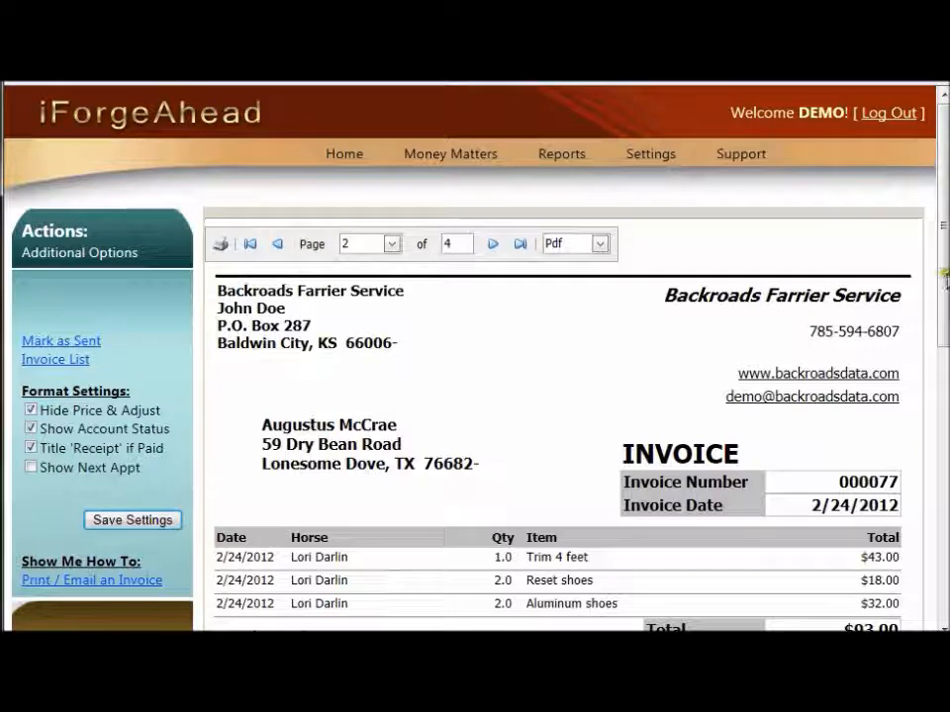
{"action": "left_click_drag", "start_coordinate": [945, 280], "coordinate": [945, 359]}
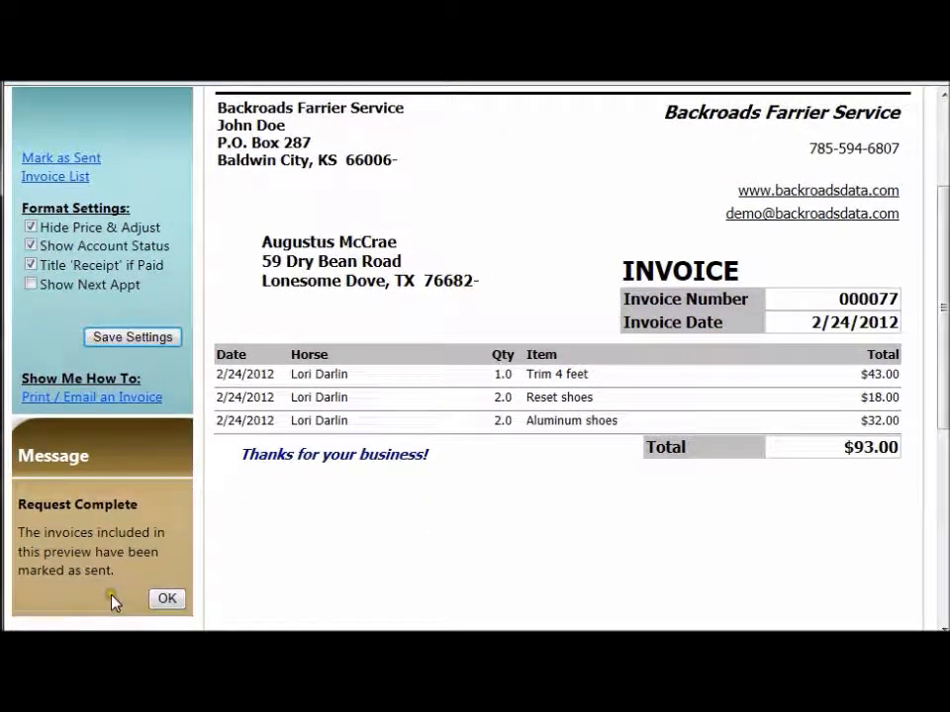
{"action": "left_click", "coordinate": [165, 599]}
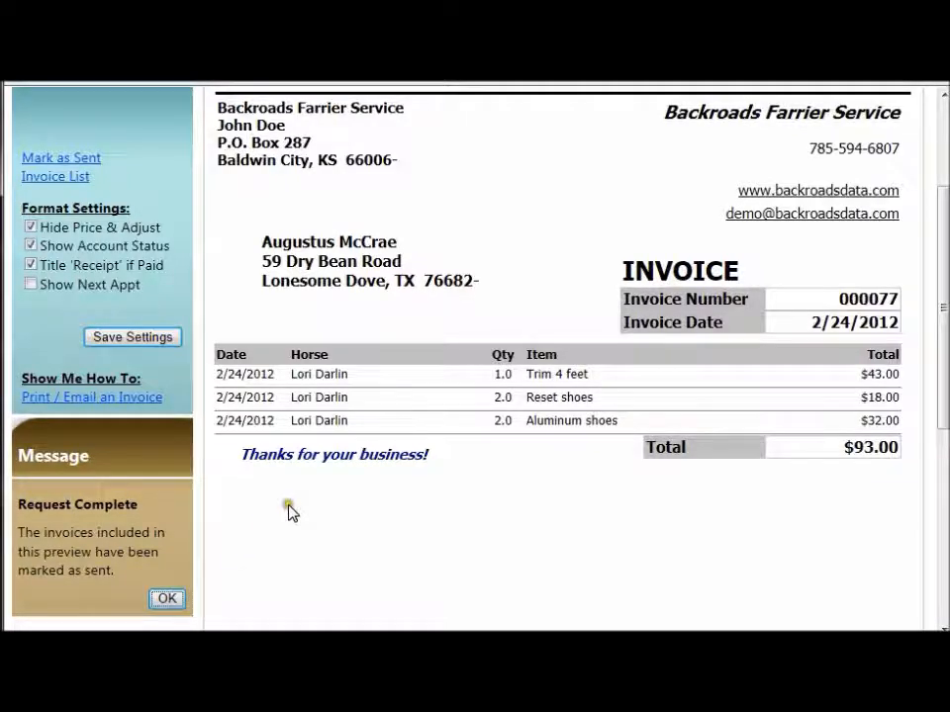
{"action": "scroll", "coordinate": [293, 513], "scroll_direction": "up", "scroll_amount": 3}
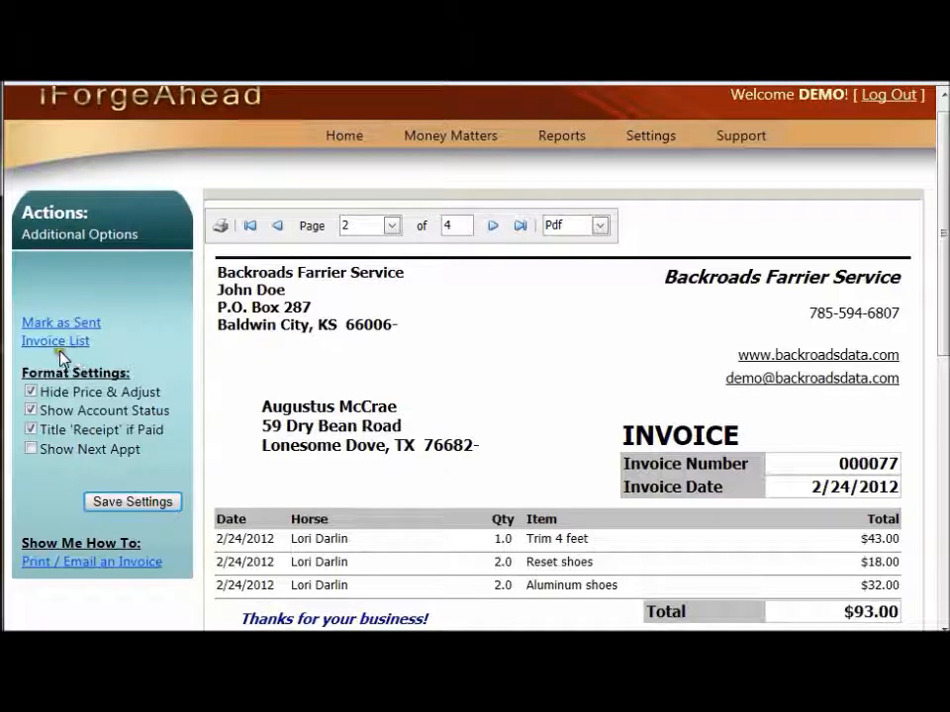
{"action": "left_click", "coordinate": [30, 342]}
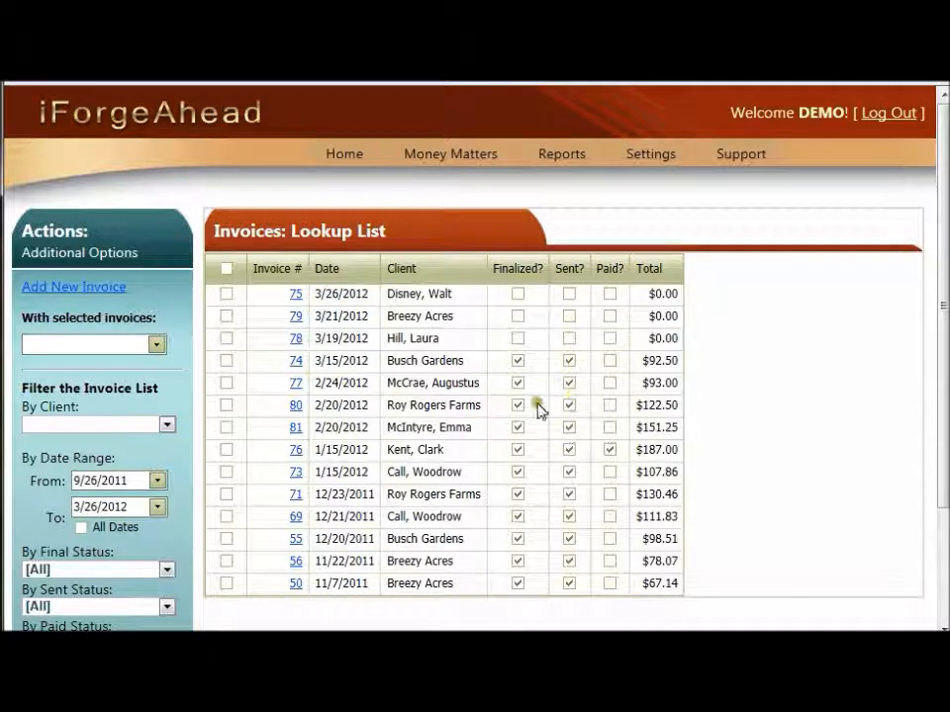
{"action": "left_click", "coordinate": [570, 360]}
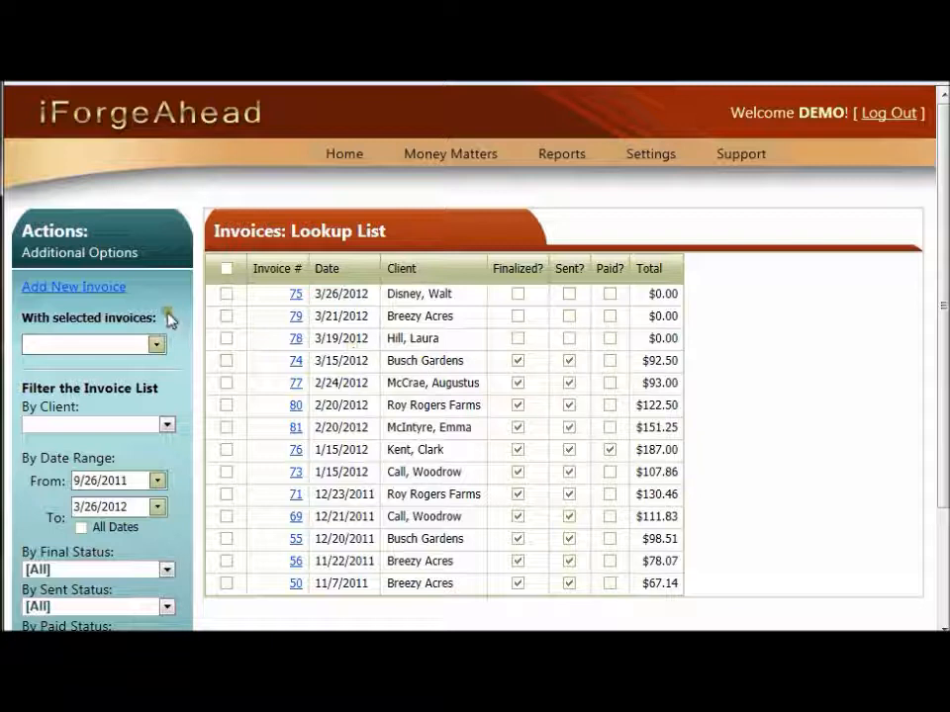
Start a new invoice and choose the client listed directly below Busch Gardens
{"action": "left_click", "coordinate": [68, 293]}
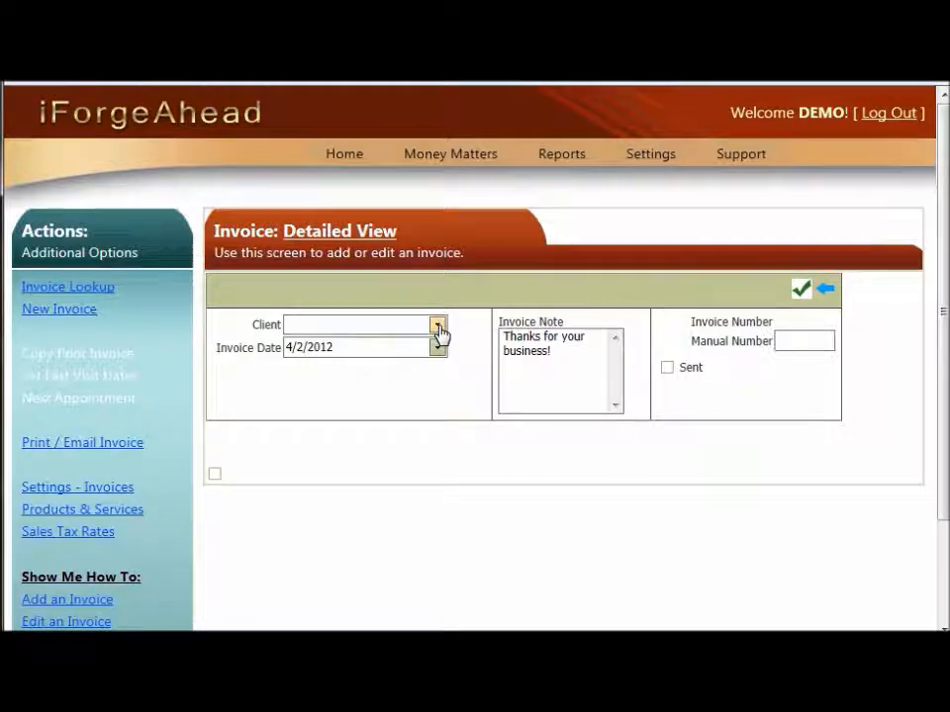
{"action": "left_click", "coordinate": [438, 328]}
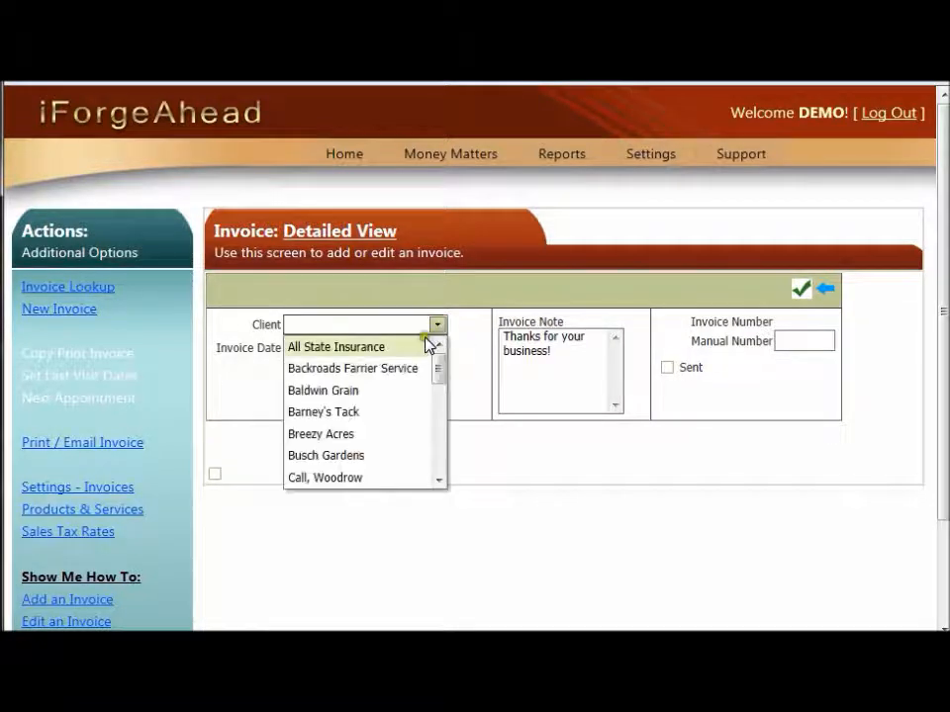
{"action": "left_click", "coordinate": [355, 479]}
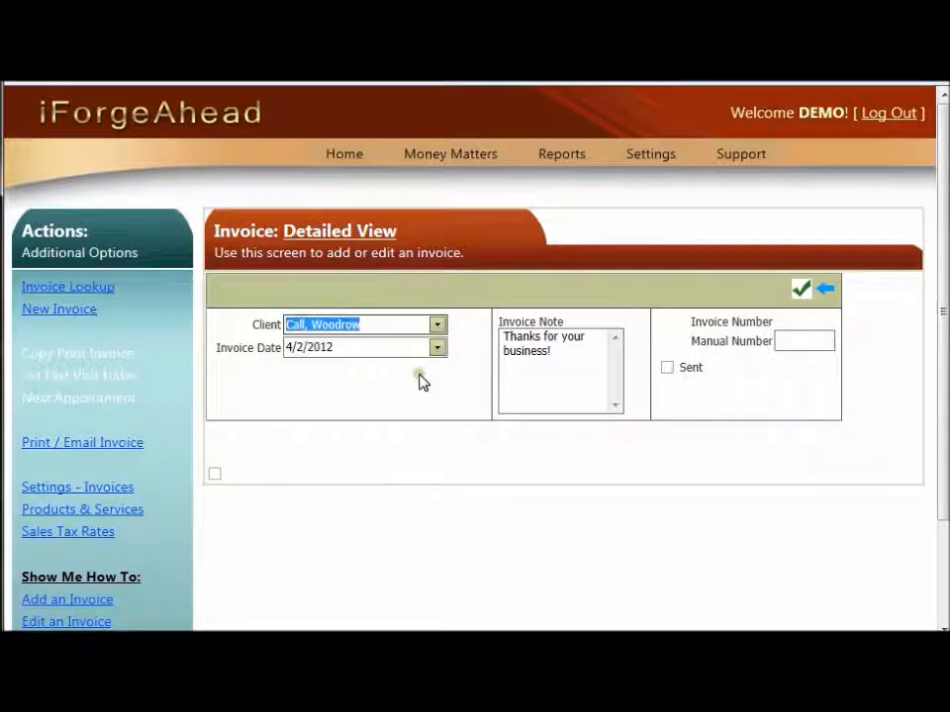
{"action": "left_click", "coordinate": [385, 345]}
Mark the new invoice as sent and save it
{"action": "left_click", "coordinate": [669, 366]}
{"action": "left_click", "coordinate": [667, 367]}
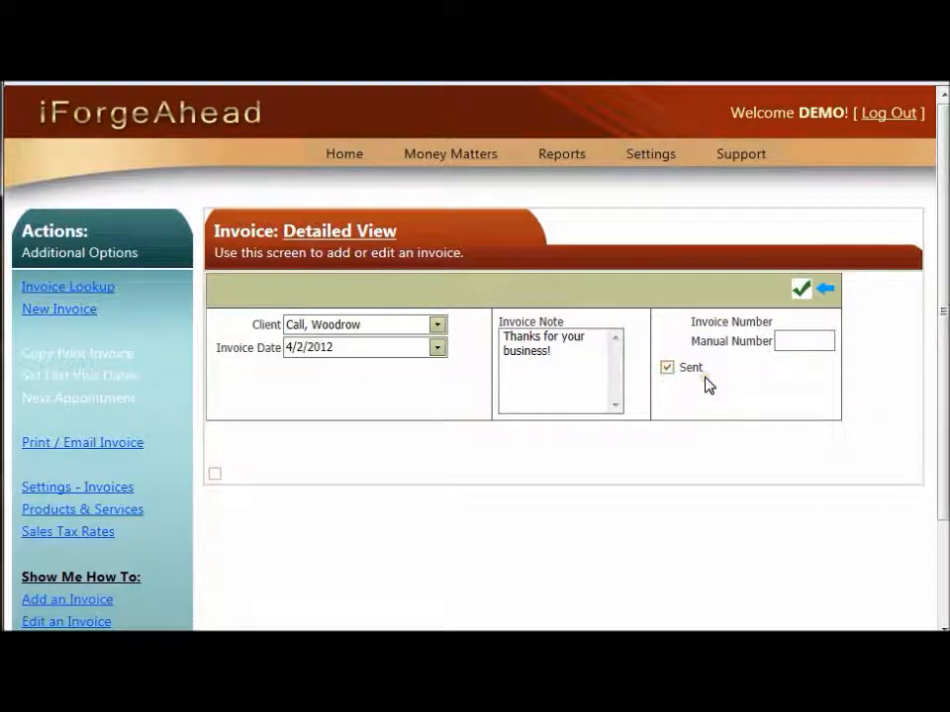
{"action": "left_click", "coordinate": [773, 371]}
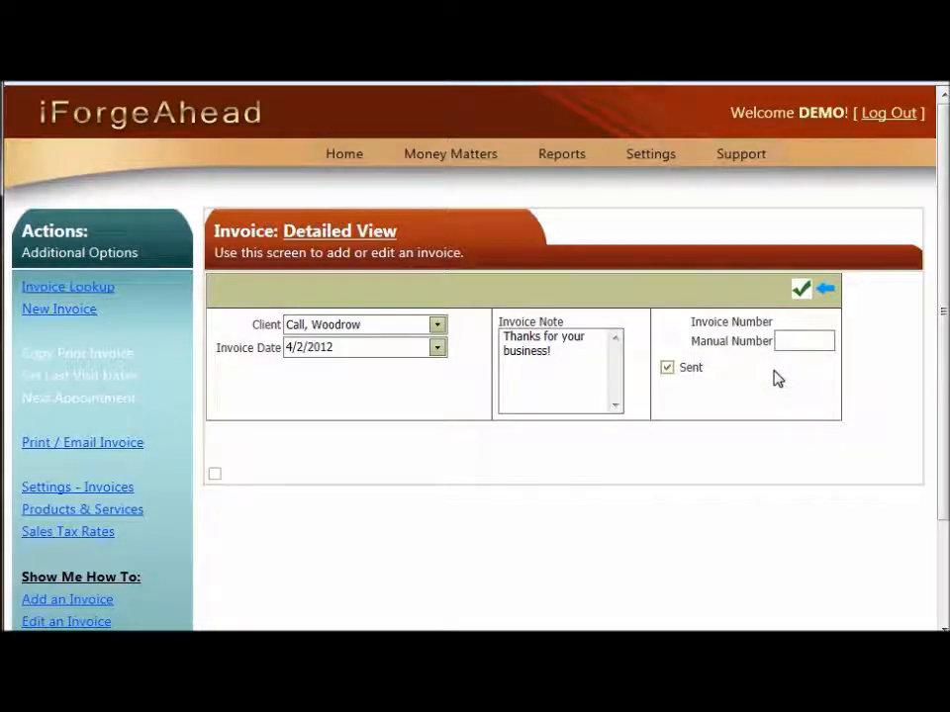
{"action": "left_click", "coordinate": [801, 290]}
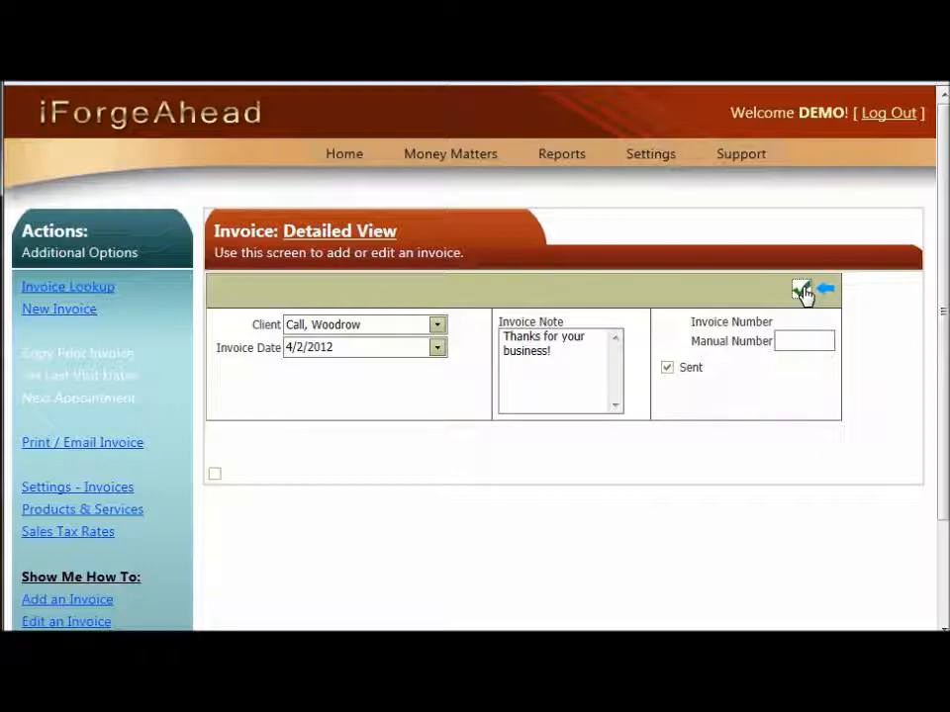
{"action": "left_click", "coordinate": [802, 290]}
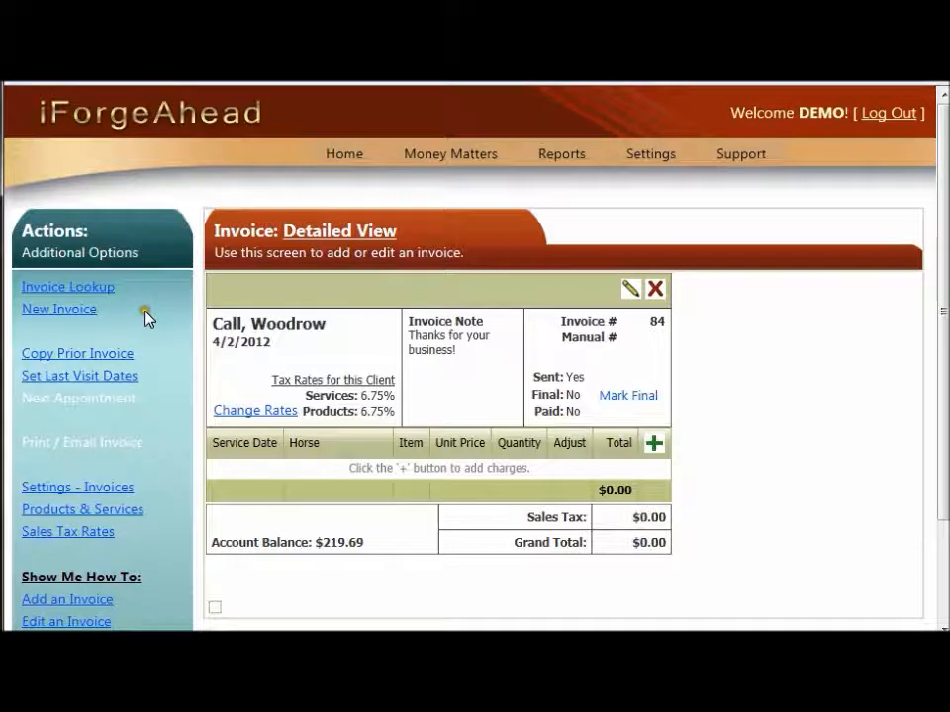
Return to the invoice list and apply Mark Sent to the invoices dated 3/21/2012 and 3/19/2012
{"action": "left_click", "coordinate": [85, 293]}
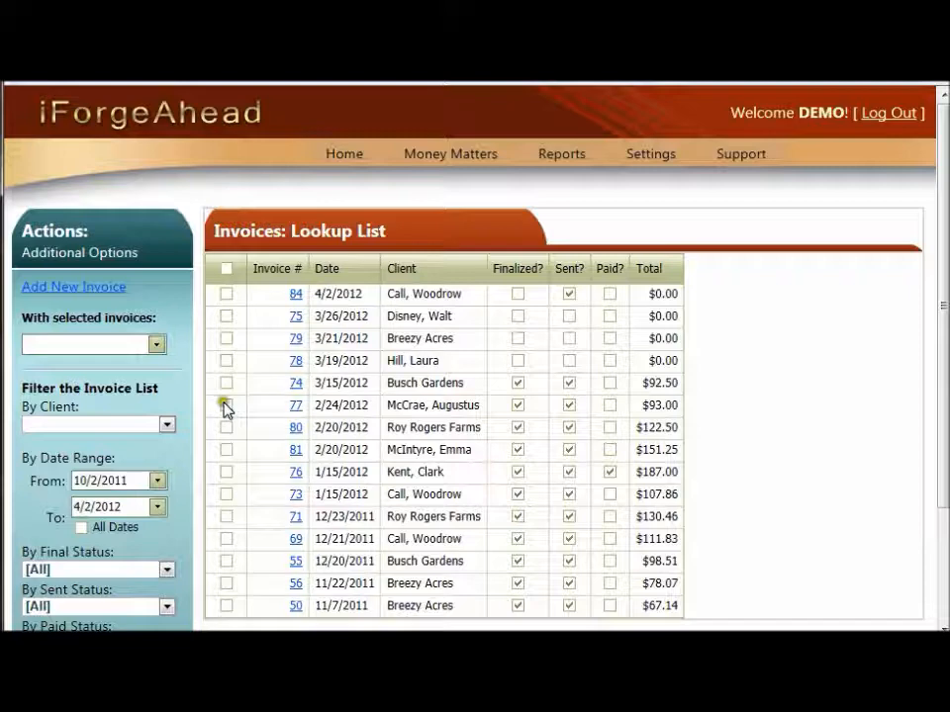
{"action": "left_click", "coordinate": [225, 339]}
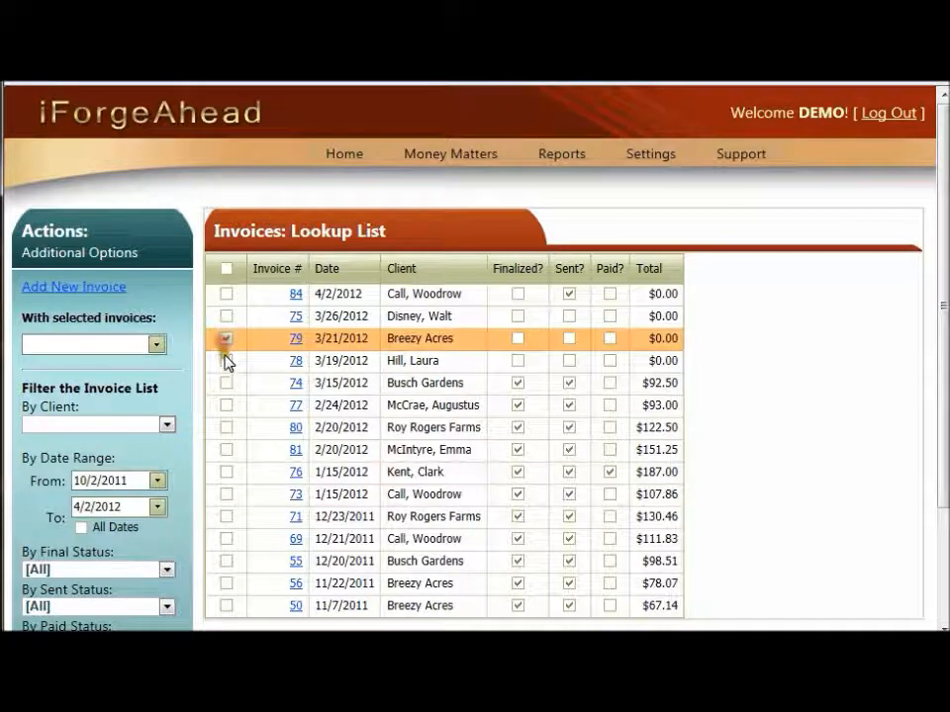
{"action": "left_click", "coordinate": [225, 361]}
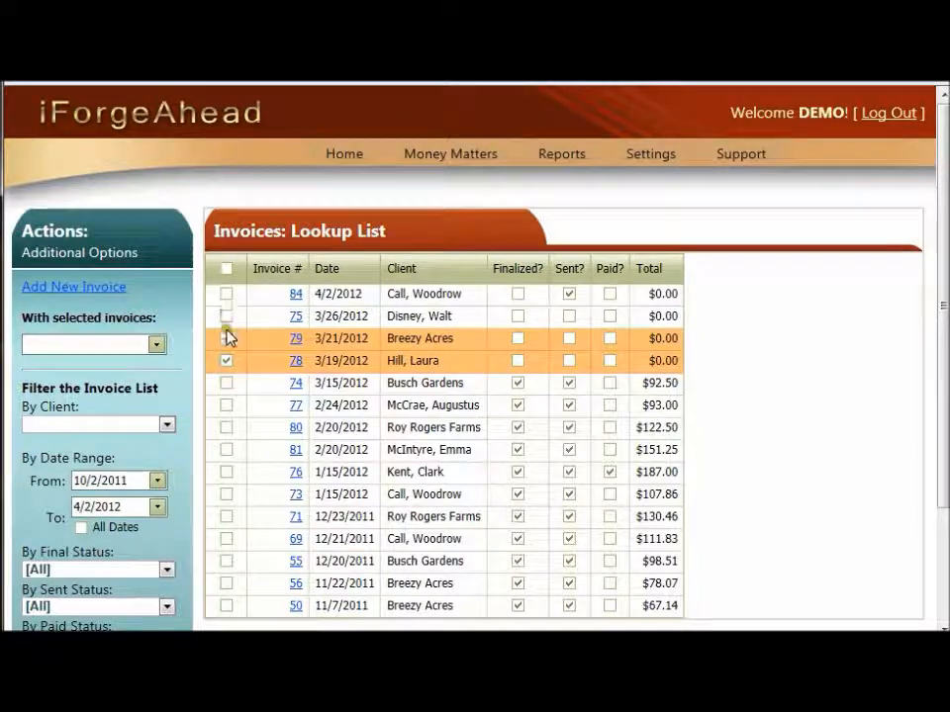
{"action": "left_click", "coordinate": [155, 348]}
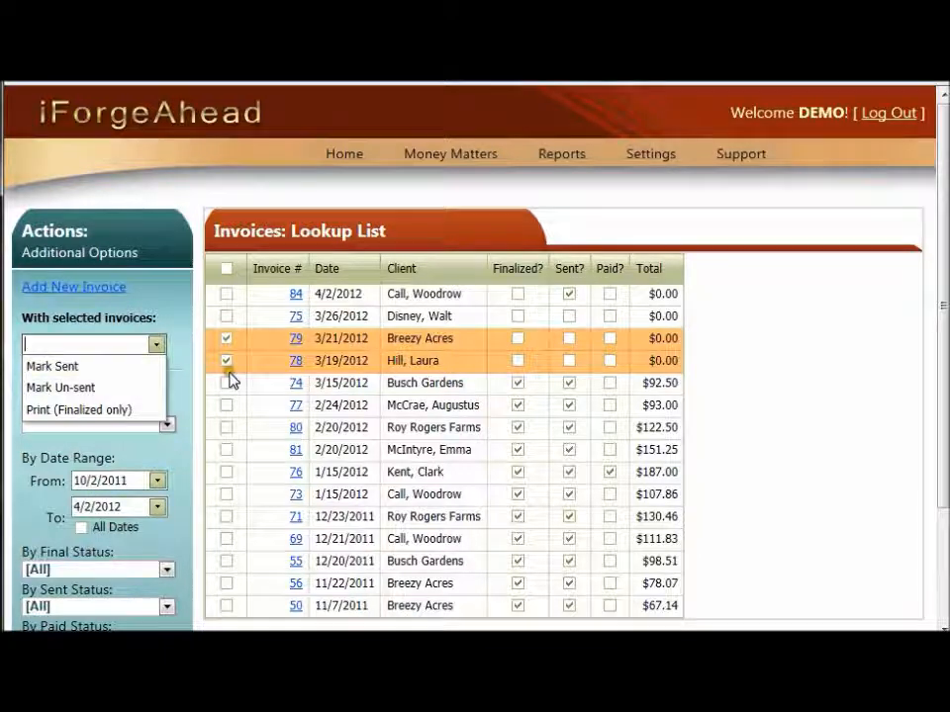
{"action": "left_click", "coordinate": [136, 370]}
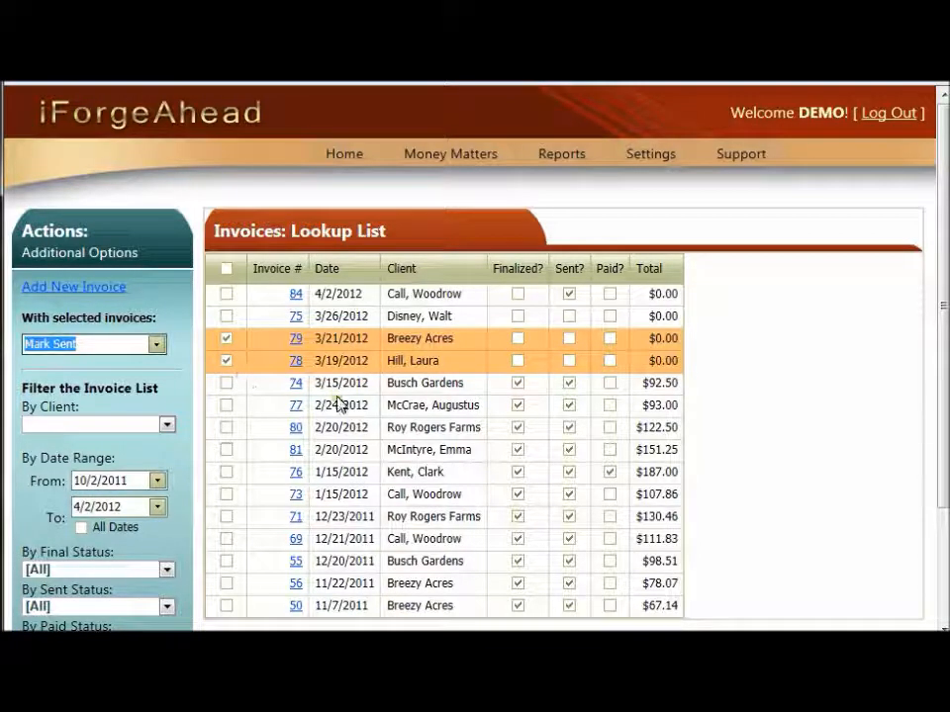